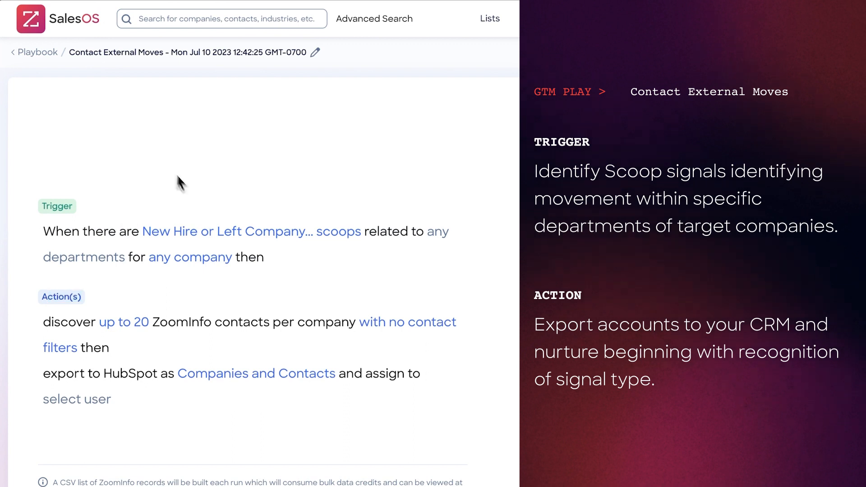
Step: Open the Scoops trigger panel of the Contact External Moves play from the trigger sentence
click(213, 236)
Step: Add Lateral Move and Management Move to the trigger's Personnel scoop types
scroll(668, 243, down, 1)
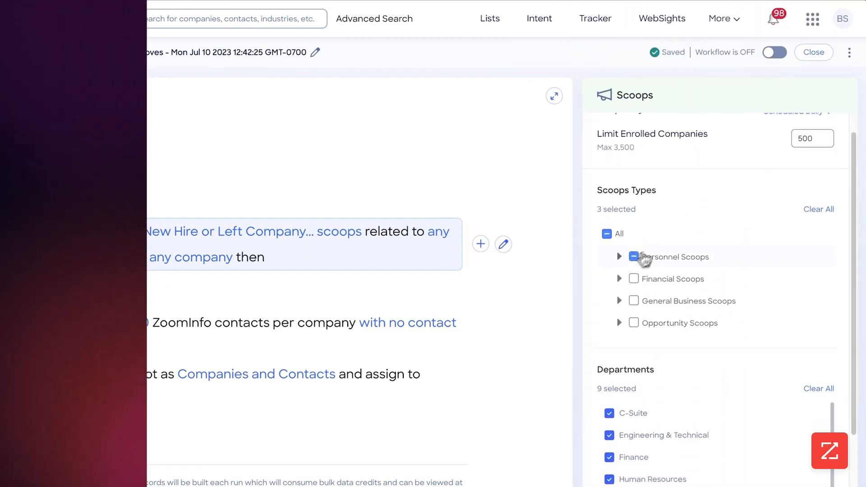
click(619, 255)
scroll(691, 266, down, 2)
scroll(692, 268, up, 2)
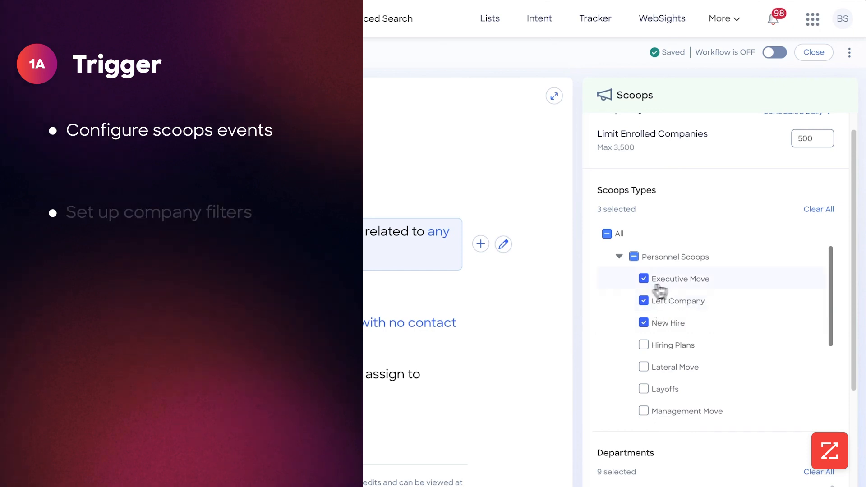
scroll(713, 287, down, 1)
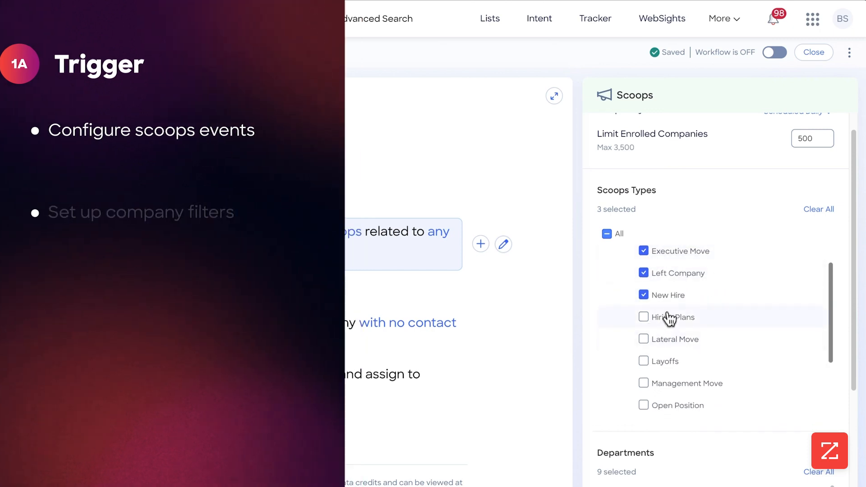
scroll(703, 321, down, 2)
scroll(706, 312, down, 2)
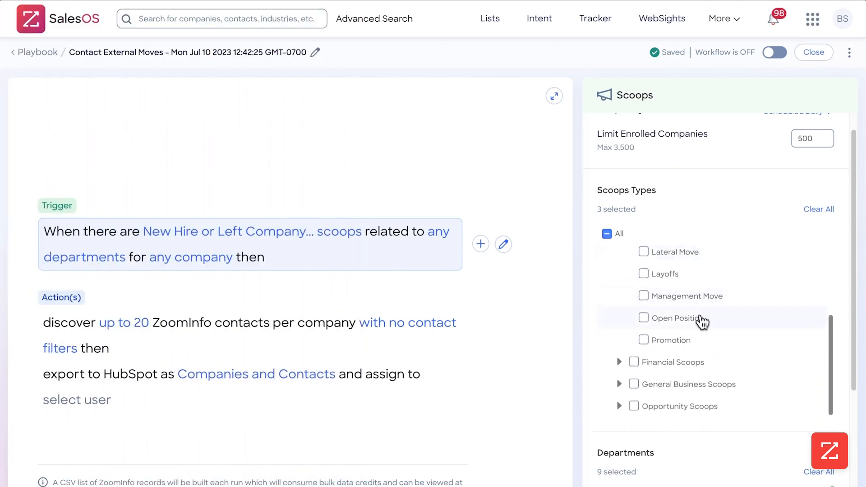
click(677, 325)
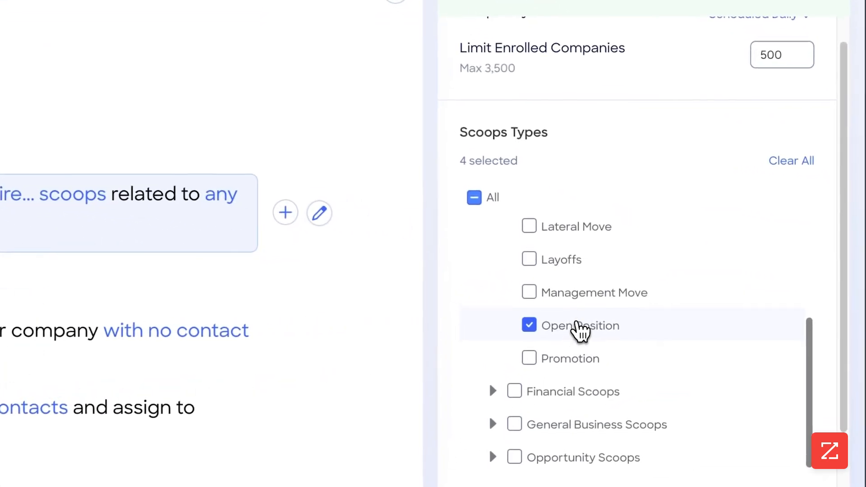
scroll(674, 324, up, 1)
click(683, 319)
click(586, 352)
click(578, 272)
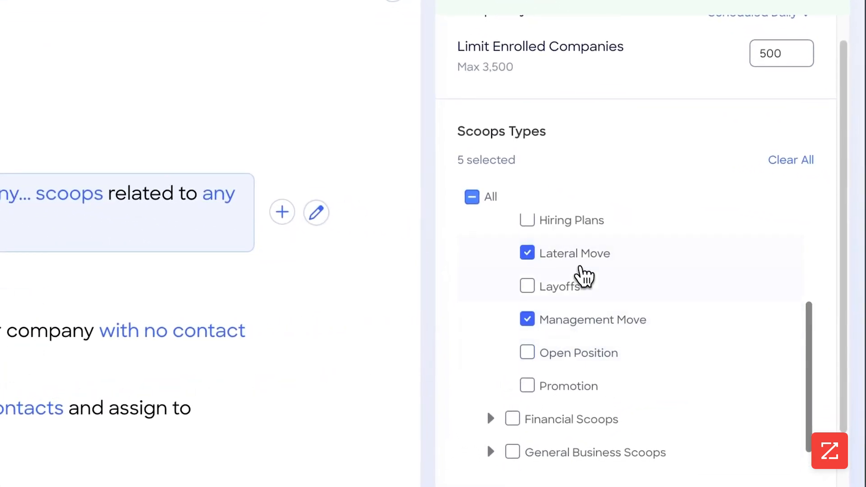
Step: Remove Legal, IT, HR, Finance and Engineering, keeping C-Suite, Marketing, Operations and Sales departments
scroll(595, 288, up, 2)
scroll(597, 289, up, 3)
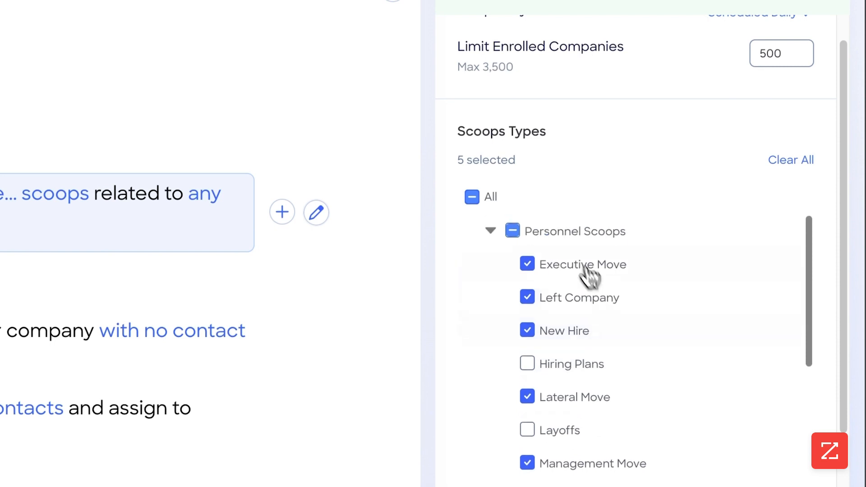
scroll(579, 234, down, 4)
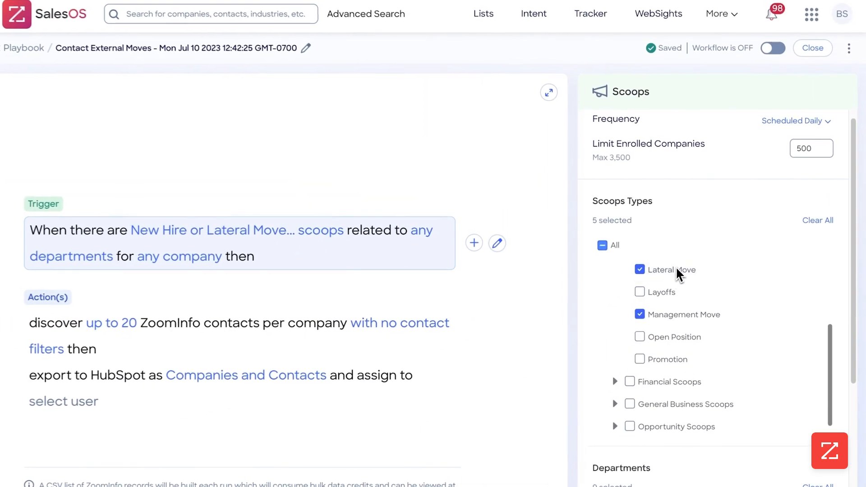
scroll(679, 316, down, 5)
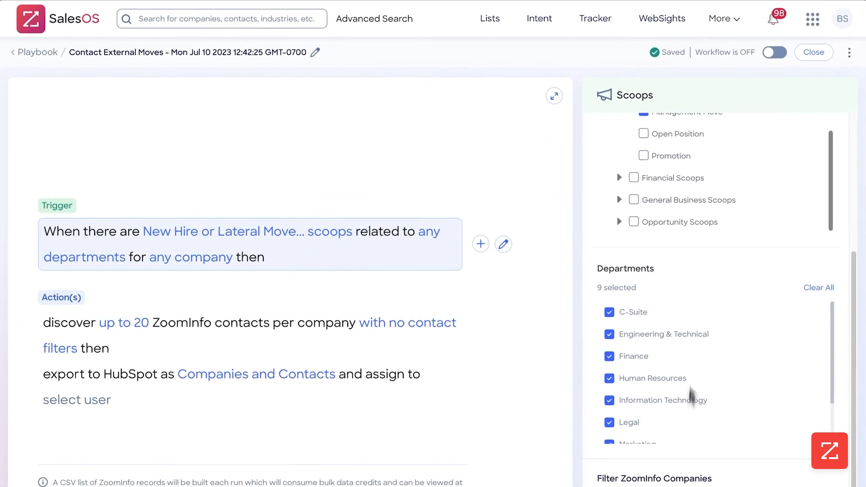
scroll(679, 352, down, 2)
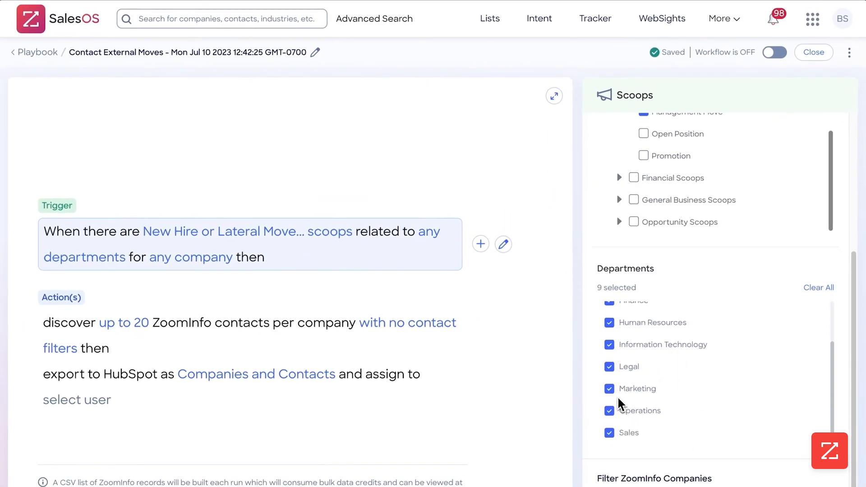
click(608, 366)
click(609, 345)
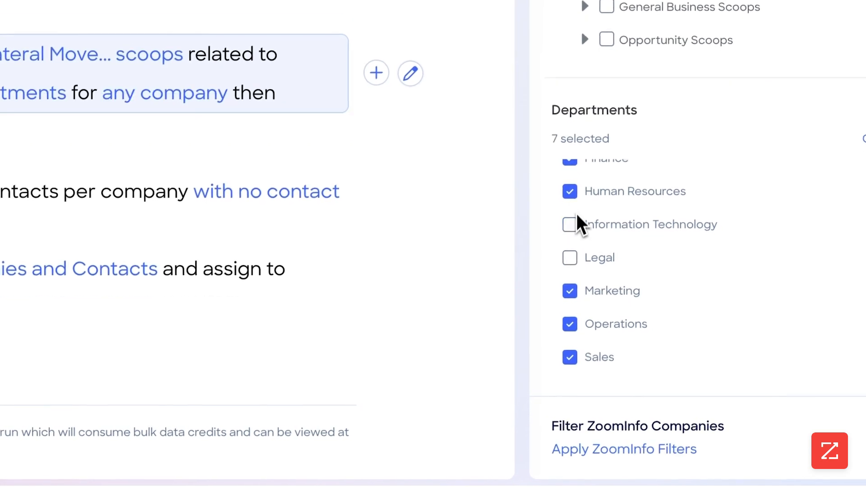
click(570, 193)
scroll(575, 210, up, 1)
click(572, 178)
scroll(582, 208, up, 3)
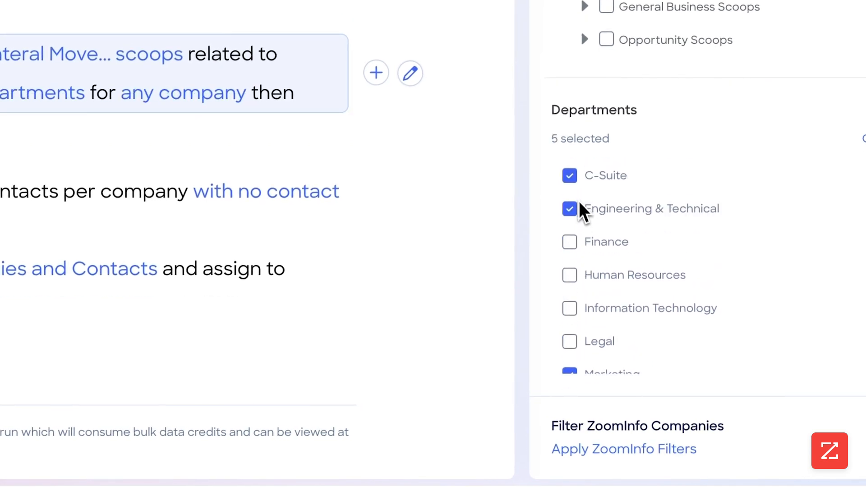
click(568, 208)
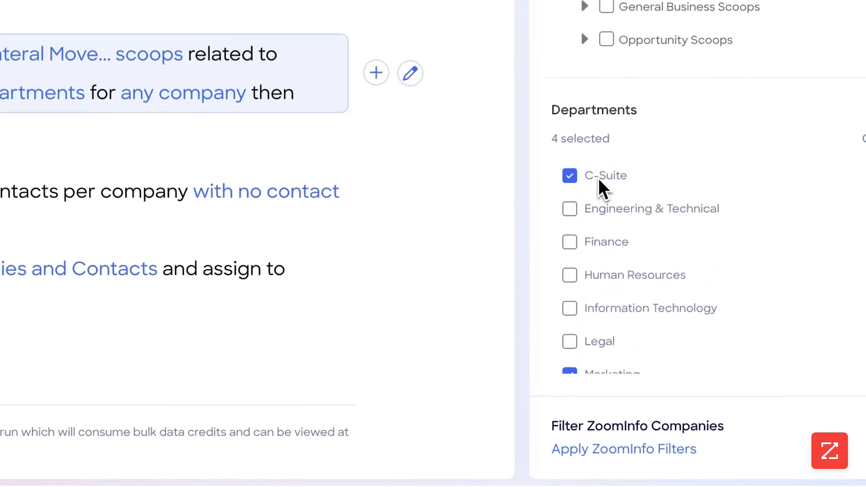
scroll(600, 203, down, 3)
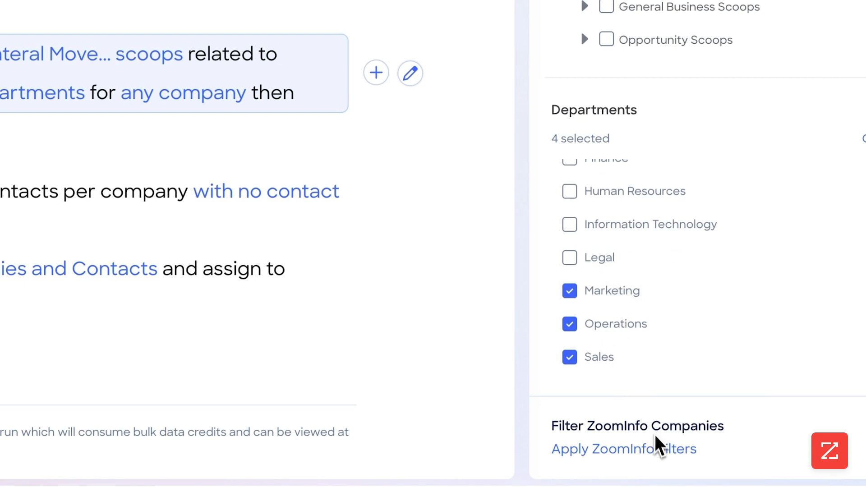
click(662, 456)
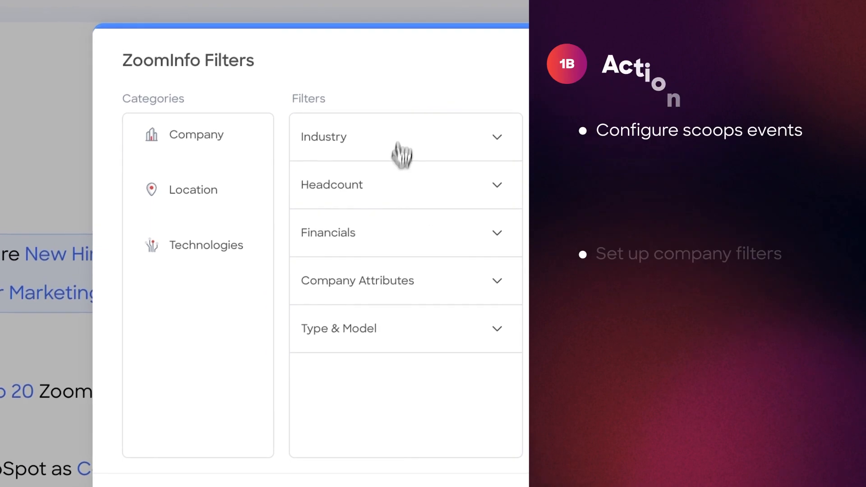
Step: Limit trigger companies to the Software industry
click(442, 149)
scroll(437, 315, down, 3)
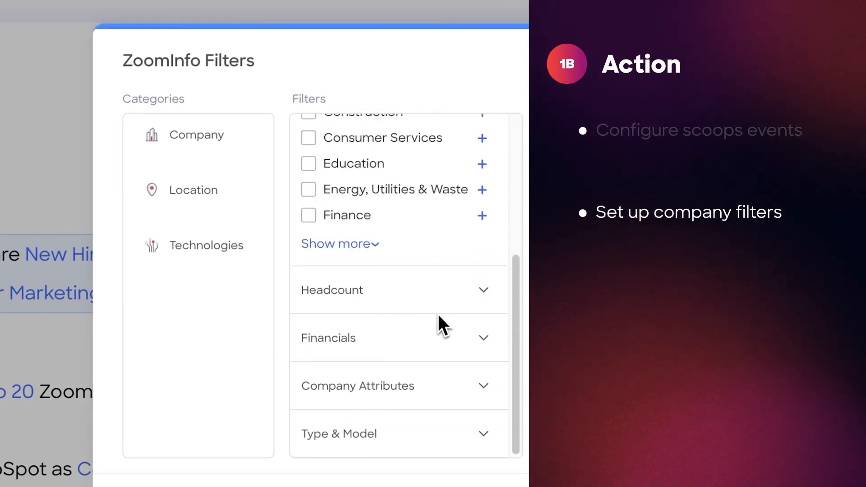
click(381, 242)
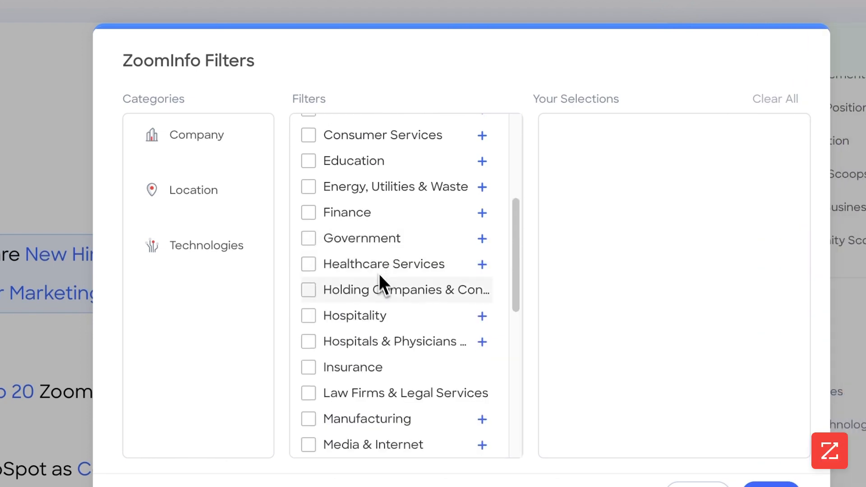
scroll(376, 284, down, 6)
click(352, 270)
scroll(407, 359, down, 3)
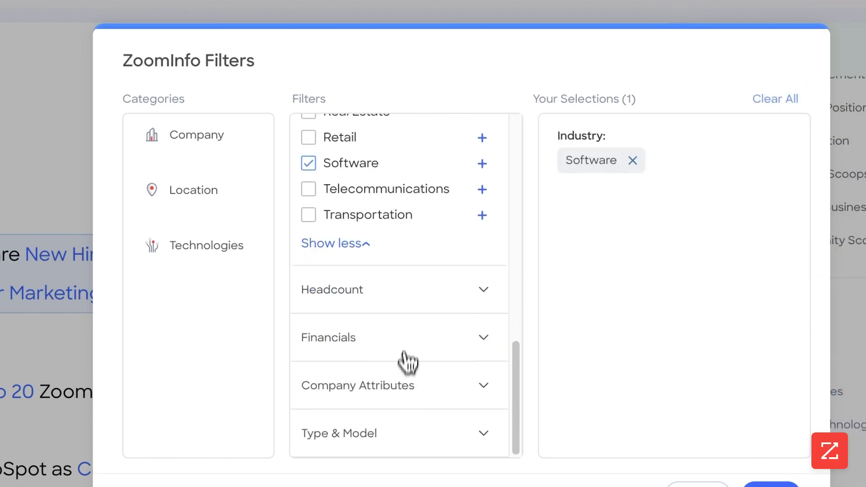
Step: Set the company employee range to 100 through 1K
click(411, 291)
scroll(412, 312, down, 2)
click(351, 268)
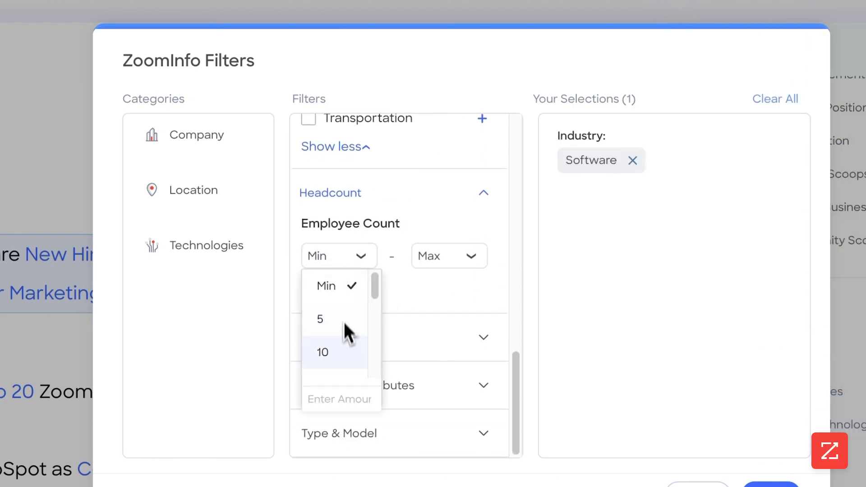
scroll(344, 322, down, 2)
click(346, 316)
click(437, 262)
scroll(434, 340, down, 3)
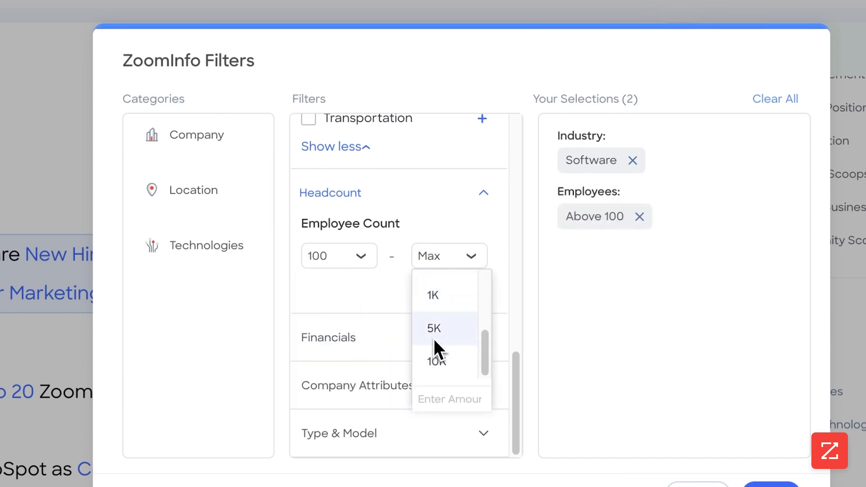
click(444, 294)
Step: Add US - States as the company location filter and apply the filters
click(408, 354)
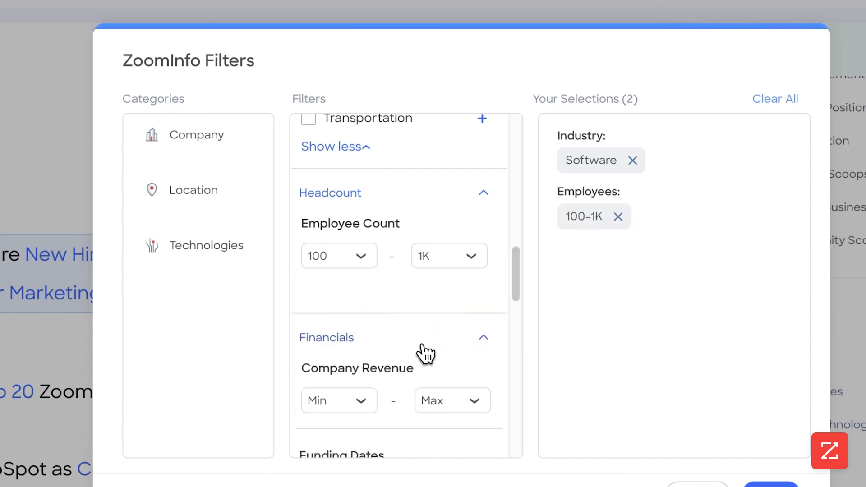
scroll(419, 352, down, 5)
scroll(388, 293, up, 3)
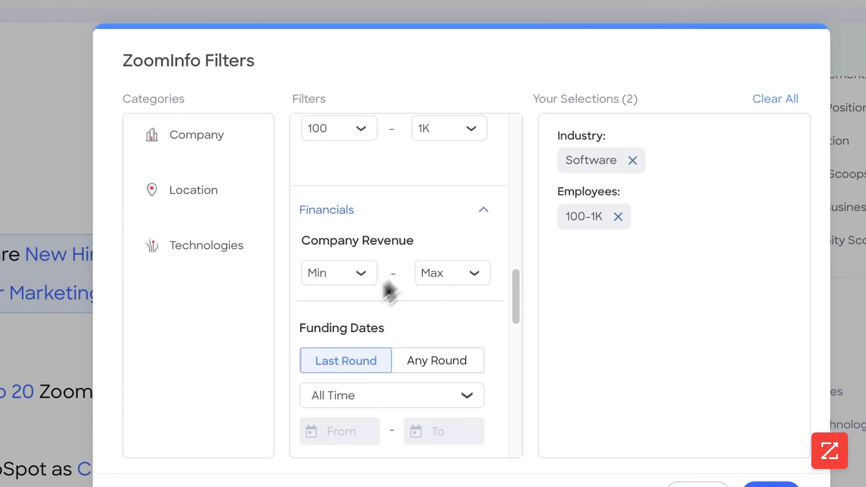
scroll(397, 306, down, 8)
scroll(393, 311, down, 7)
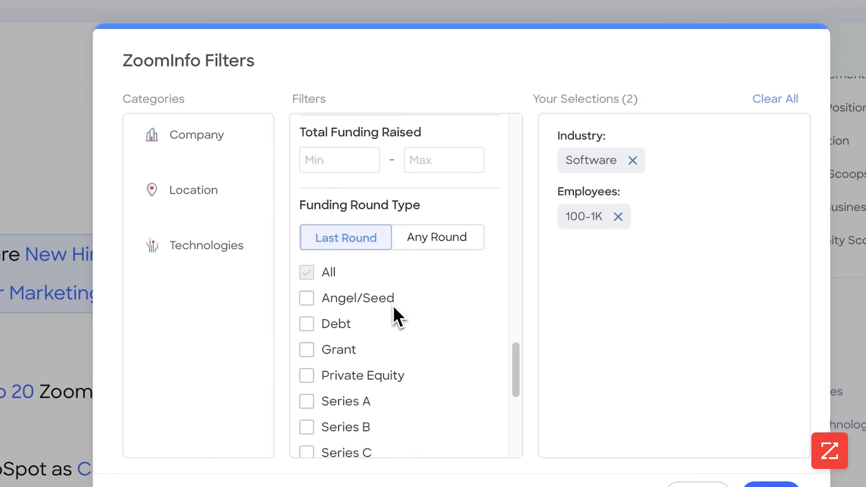
click(386, 392)
scroll(381, 379, down, 4)
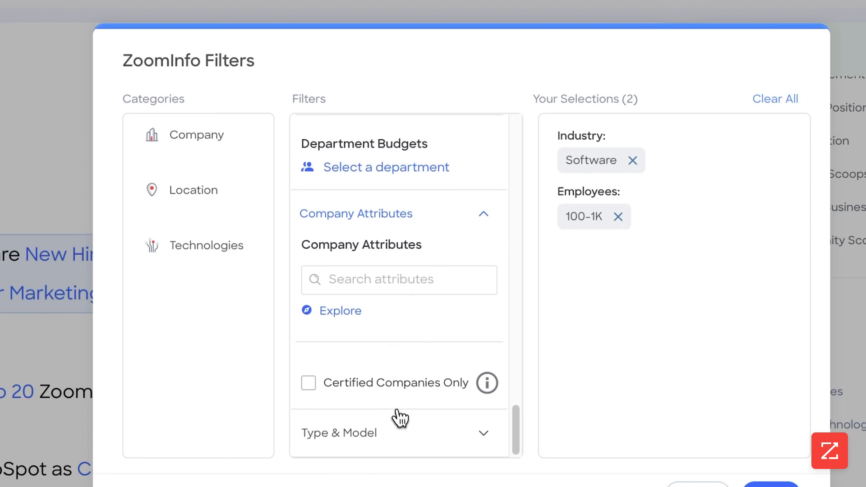
click(399, 419)
scroll(405, 383, down, 5)
click(209, 184)
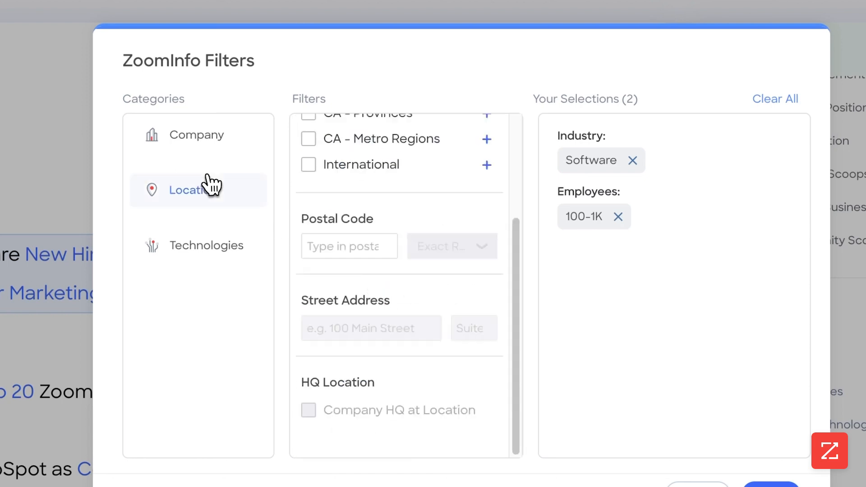
scroll(383, 154, up, 3)
click(312, 208)
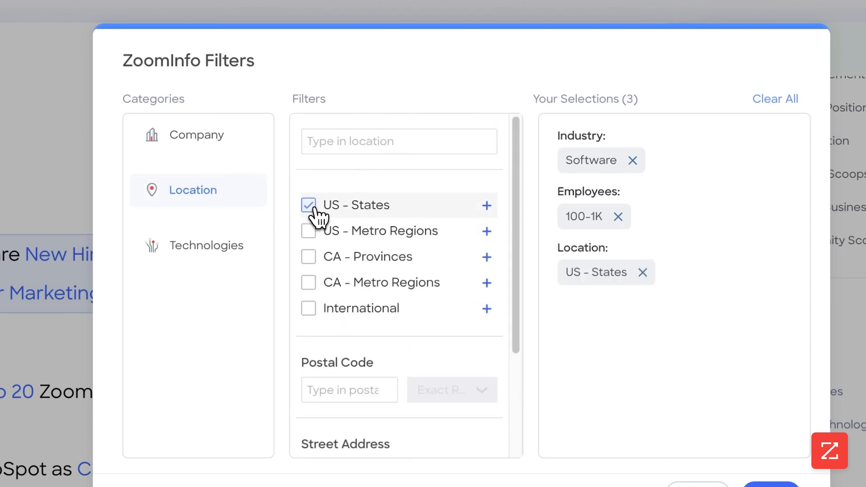
click(212, 247)
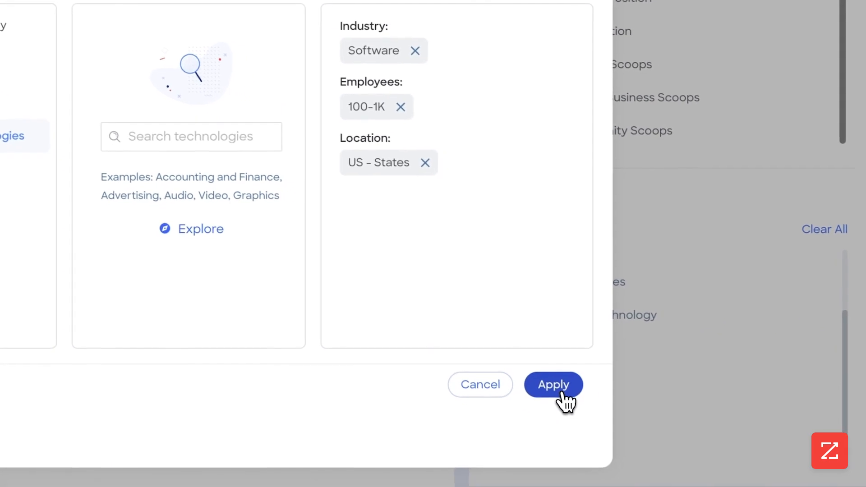
click(560, 391)
Step: Change the enrolled companies limit from 500 to 20, leaving frequency at Daily
scroll(630, 236, up, 4)
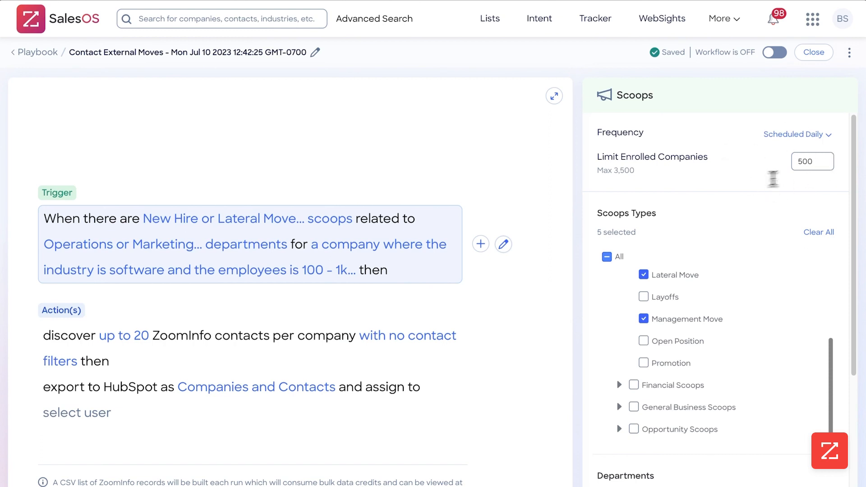
click(821, 162)
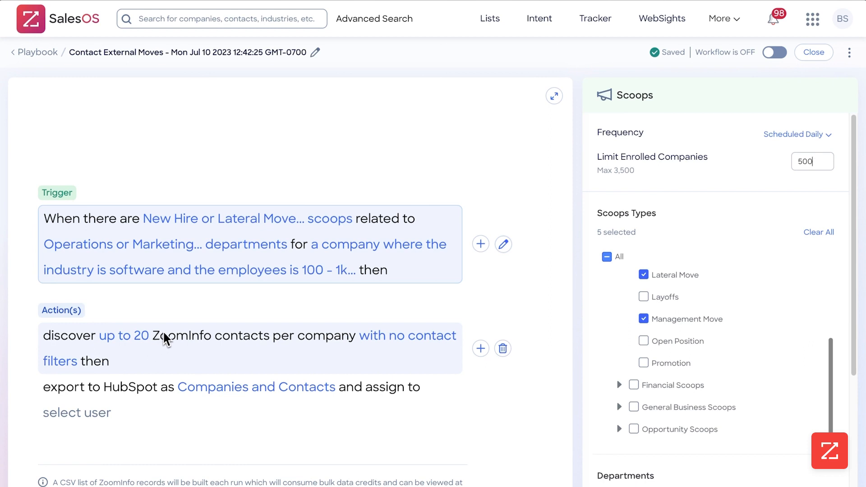
drag(830, 162, 784, 164)
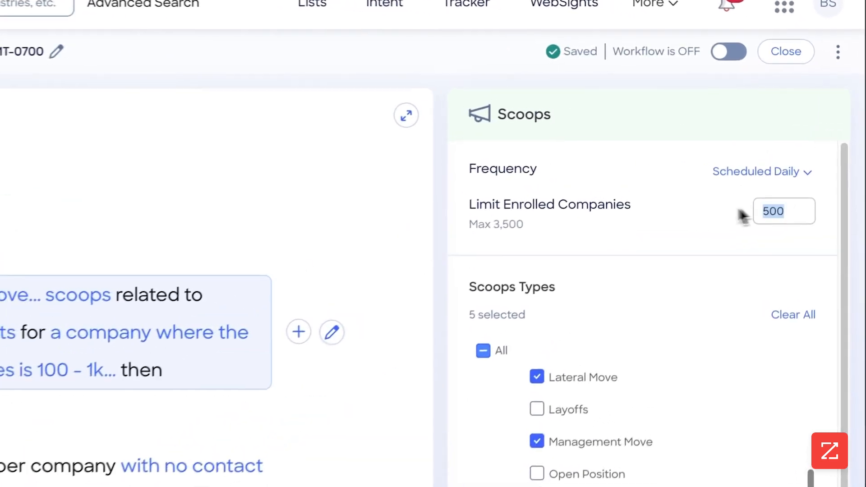
text(20)
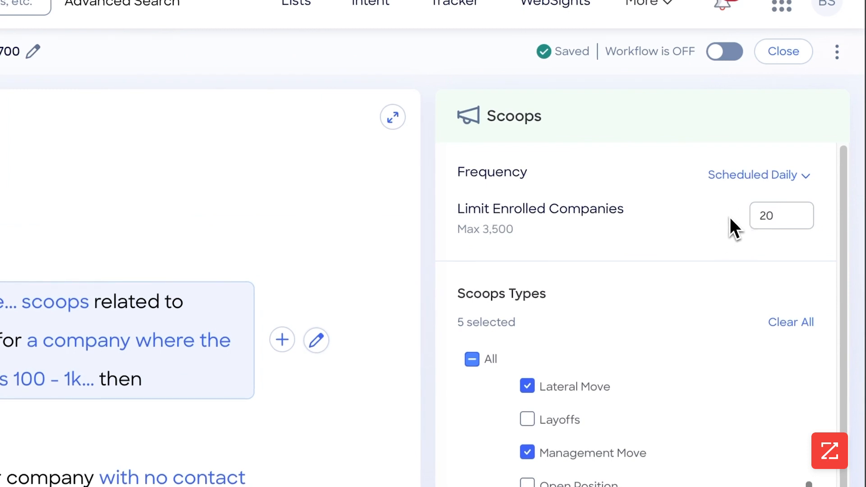
click(762, 178)
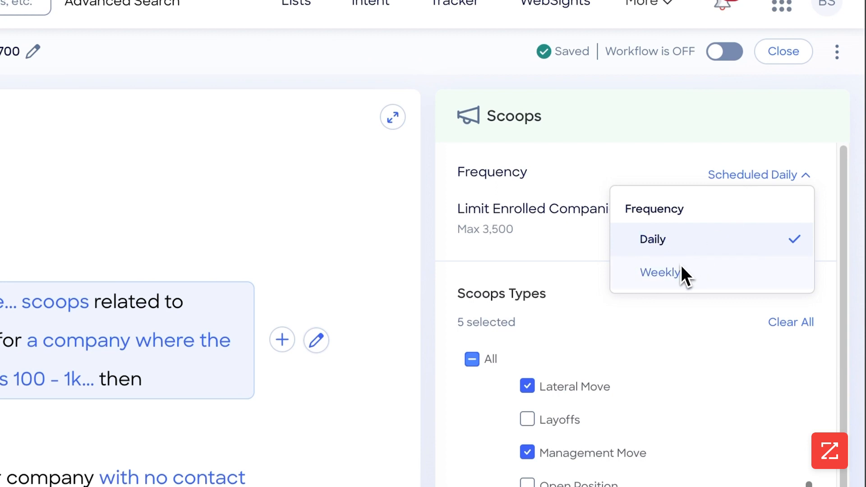
click(559, 246)
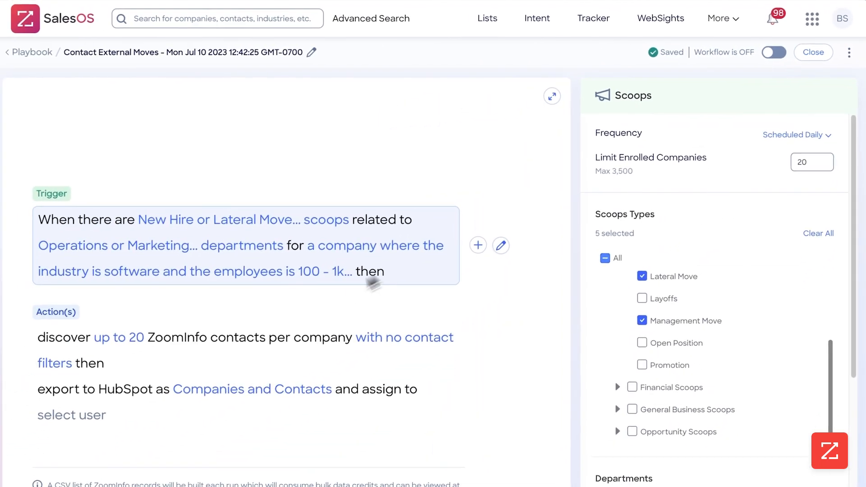
click(118, 337)
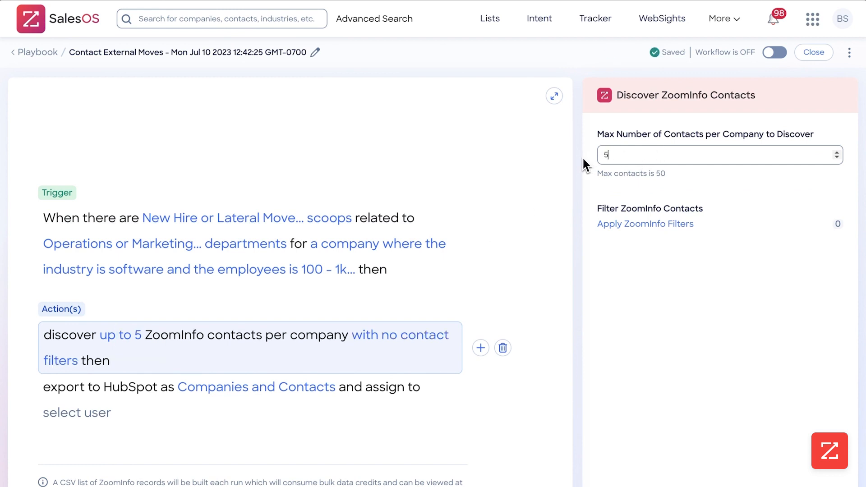
Step: Restrict discovered contacts to C-Level management in the contact filters
click(634, 226)
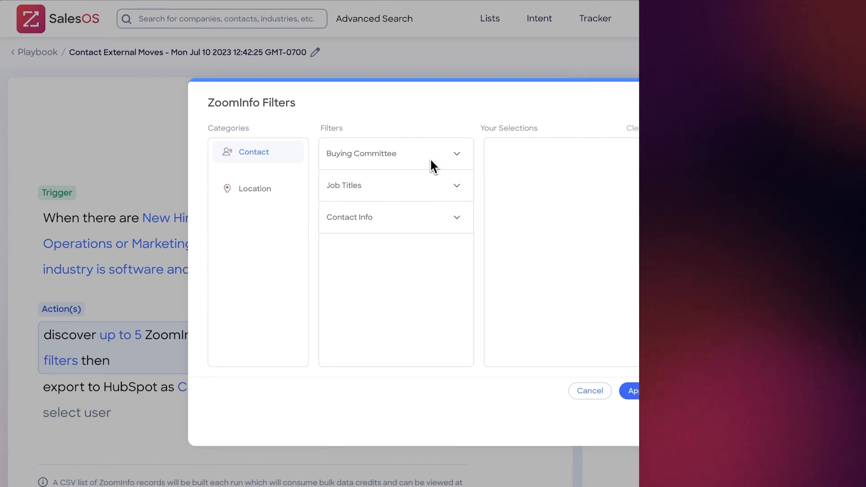
click(429, 161)
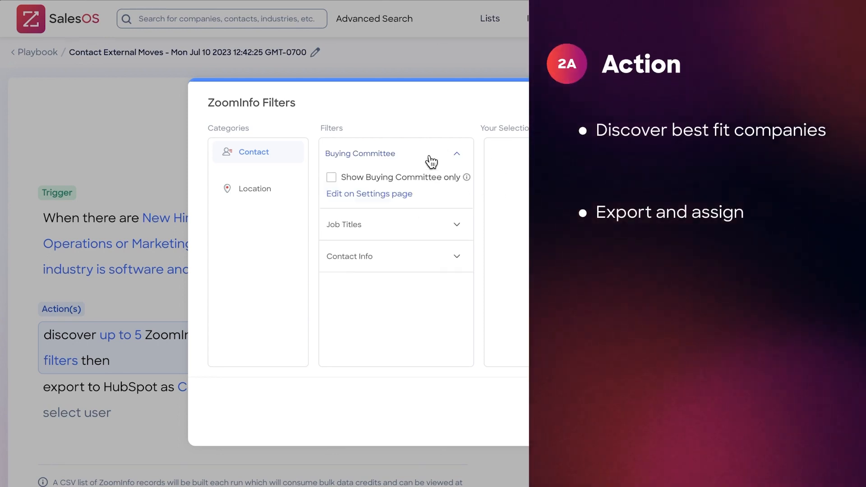
click(420, 227)
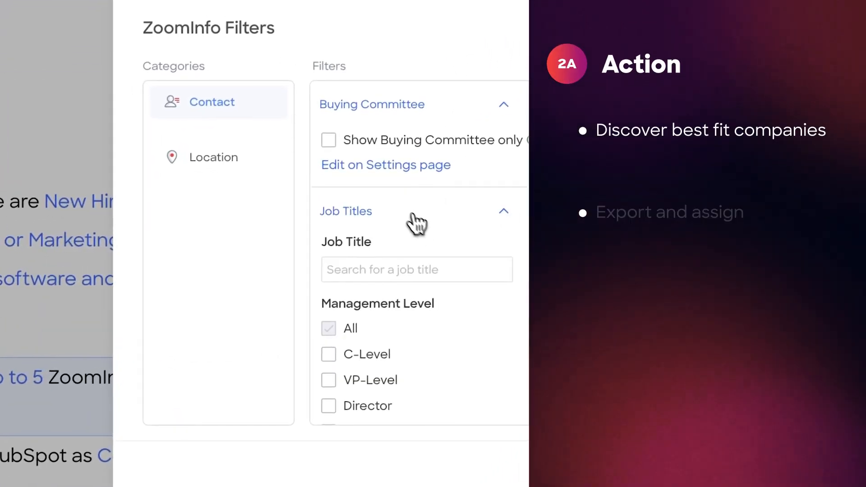
scroll(410, 217, down, 5)
scroll(388, 189, up, 3)
click(333, 247)
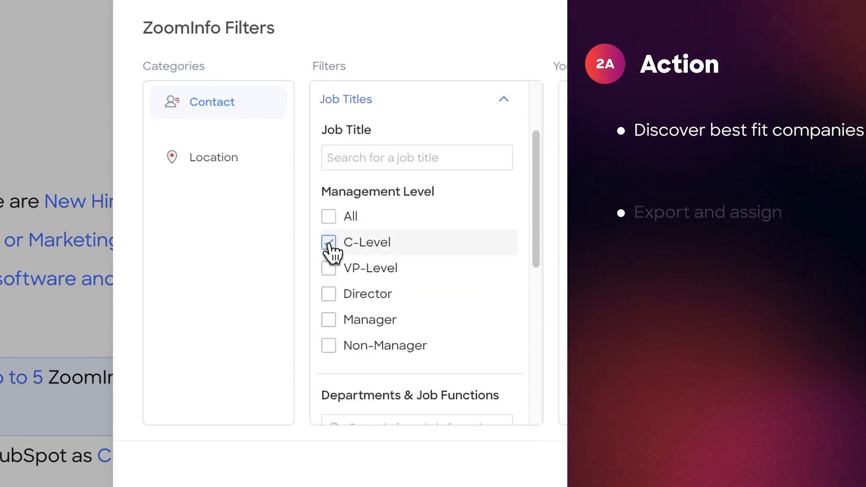
scroll(348, 261, down, 6)
Step: Add Executive, Operations, Sales and Marketing Executive job functions
click(501, 182)
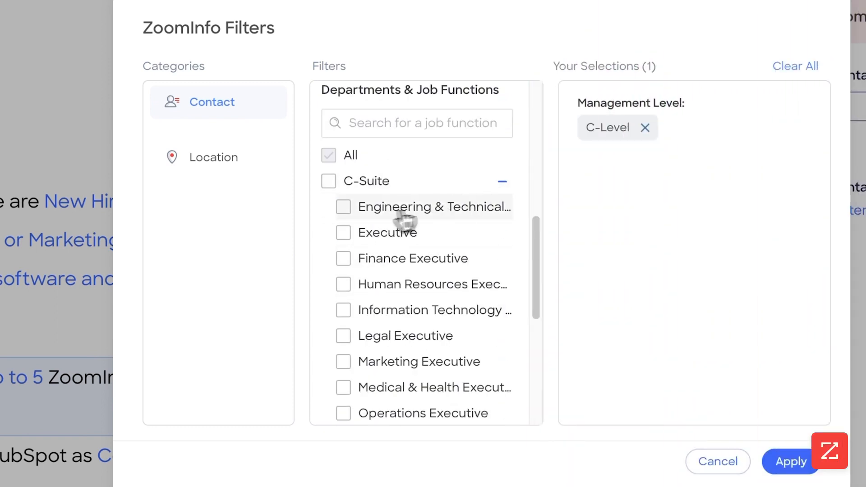
click(345, 232)
scroll(354, 244, down, 2)
scroll(356, 288, down, 1)
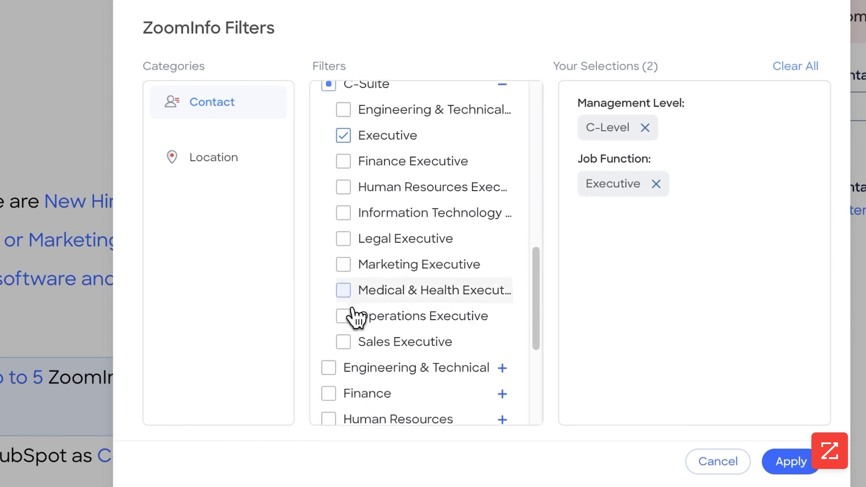
click(344, 313)
click(344, 339)
click(343, 262)
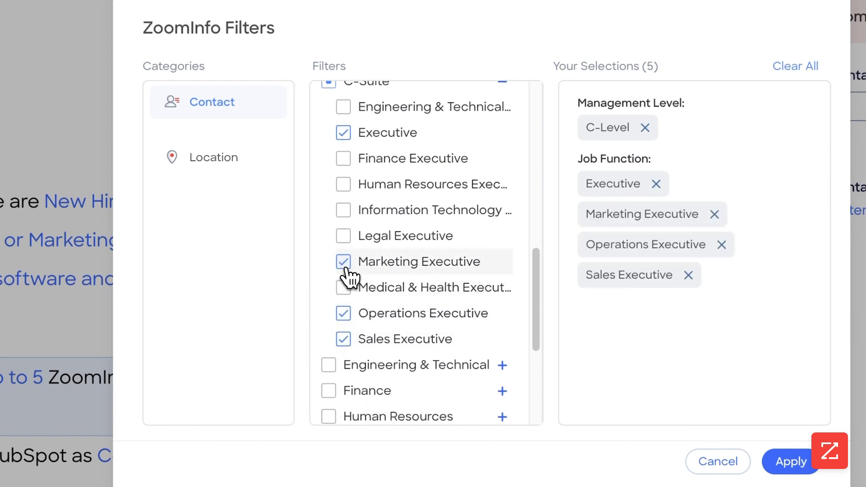
scroll(406, 265, down, 3)
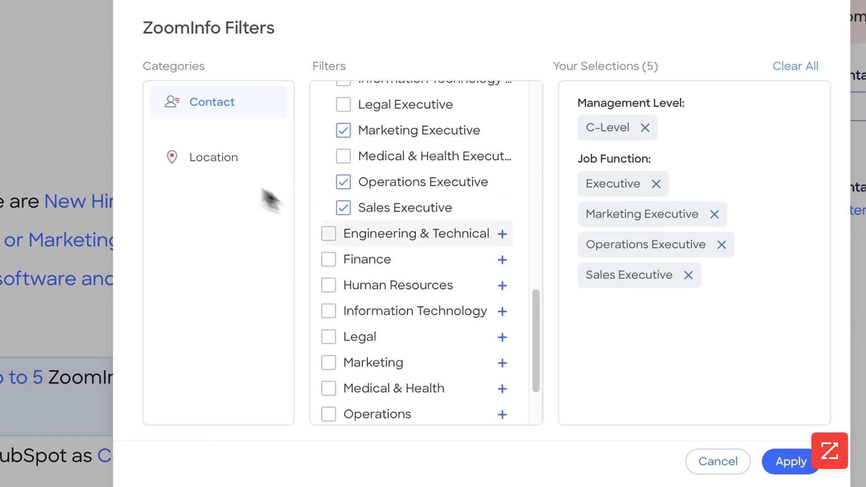
scroll(422, 303, down, 3)
Step: Require all of Mobile Phone, Direct Phone and Business Email for contacts
click(409, 408)
scroll(415, 396, down, 4)
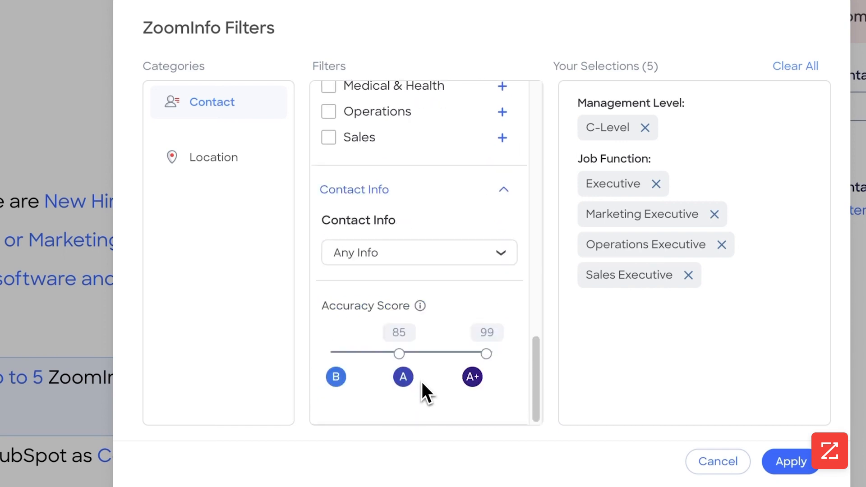
click(434, 262)
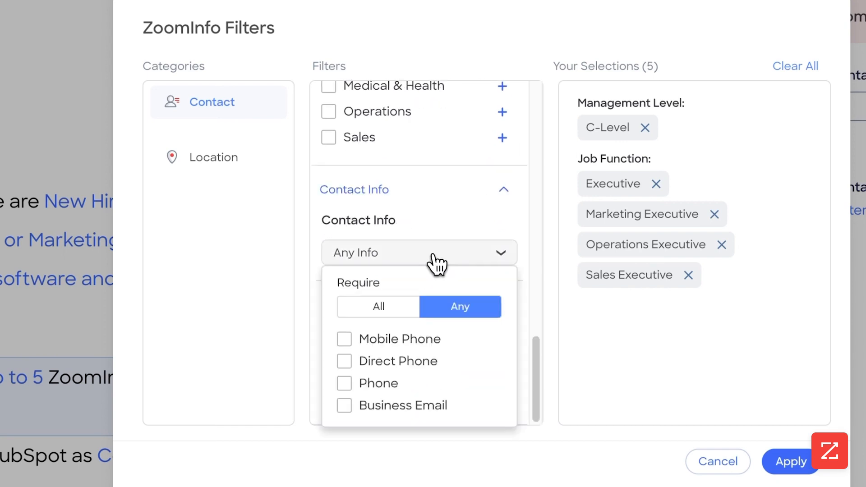
click(393, 307)
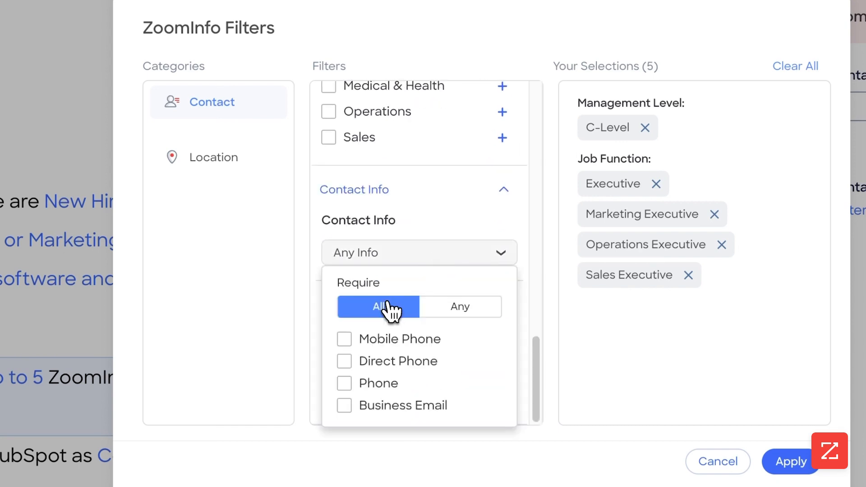
click(372, 347)
click(371, 362)
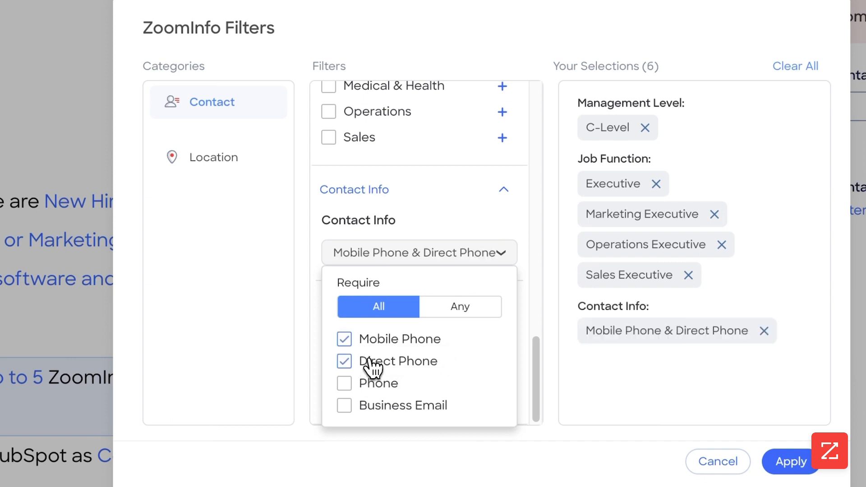
click(376, 408)
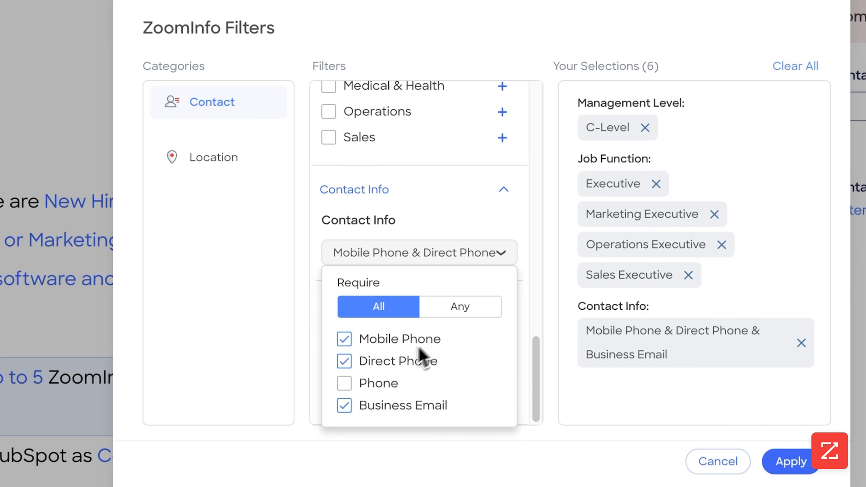
click(466, 263)
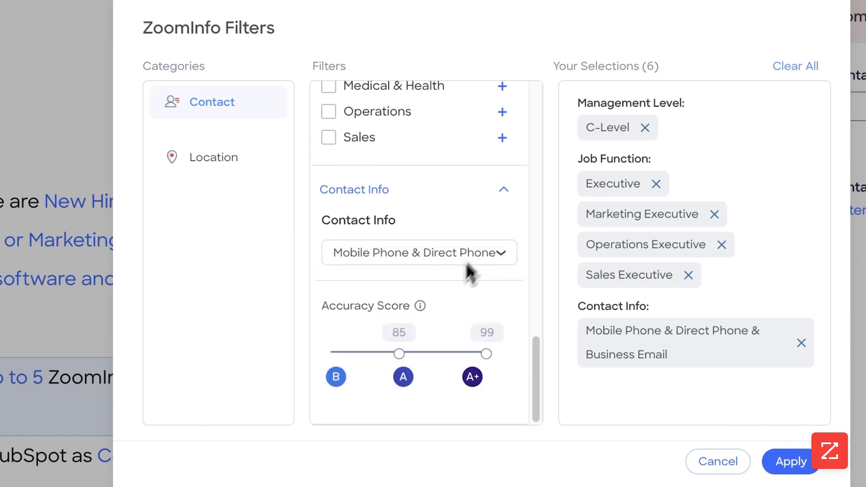
Step: Set the accuracy score to 95–99, add US - States location, and apply the filters
drag(397, 351, 458, 351)
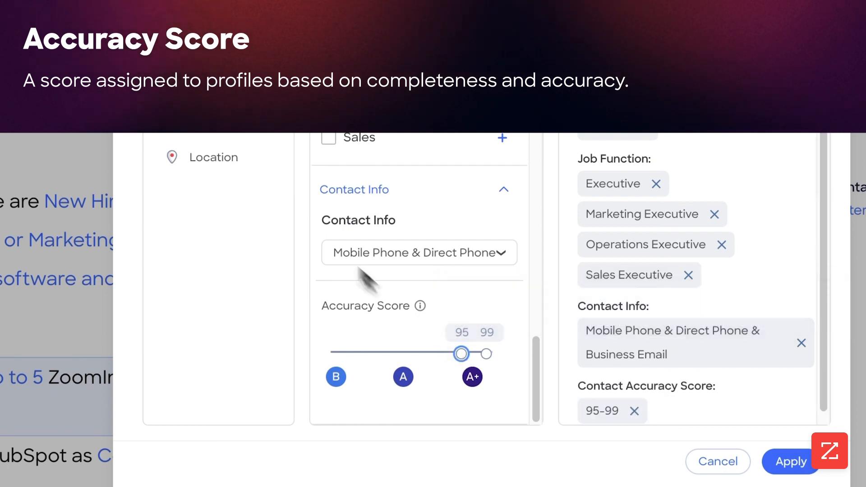
click(238, 166)
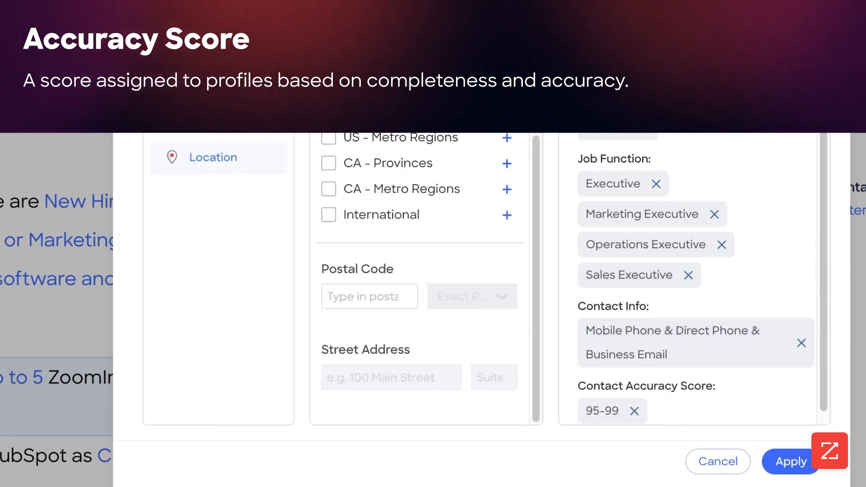
click(329, 111)
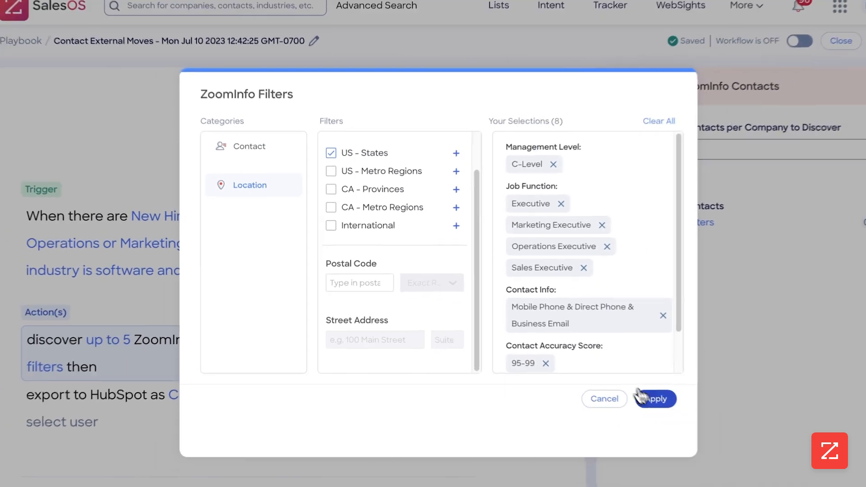
click(788, 461)
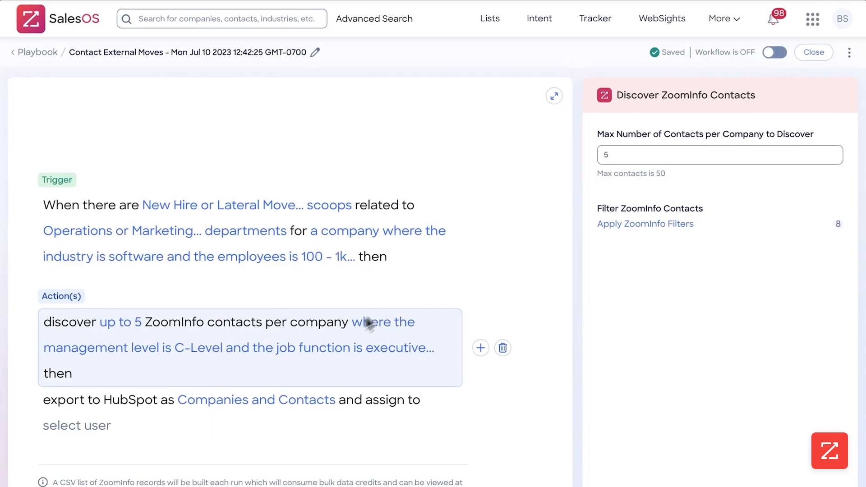
Step: Assign the HubSpot export to BowTied Systems and switch the workflow on
click(220, 394)
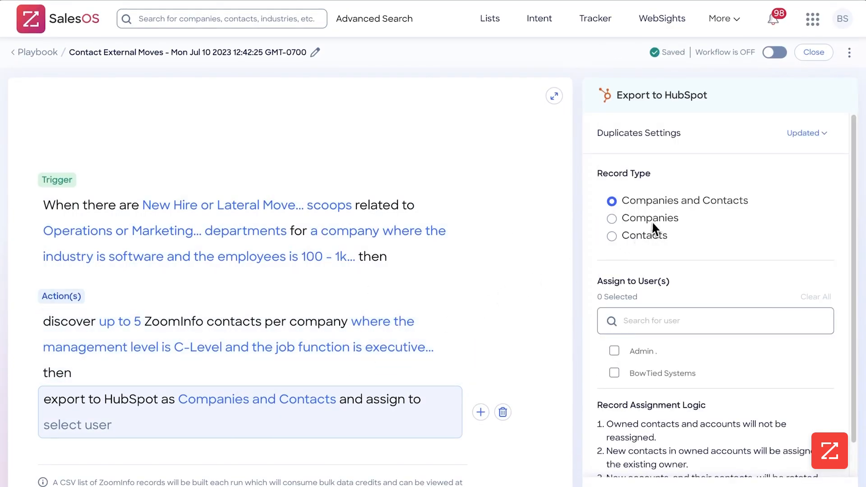
scroll(640, 239, down, 1)
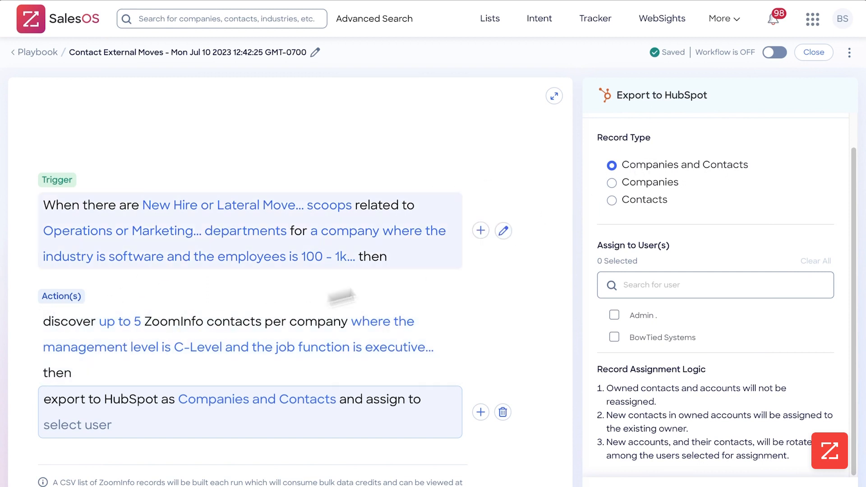
scroll(642, 171, up, 1)
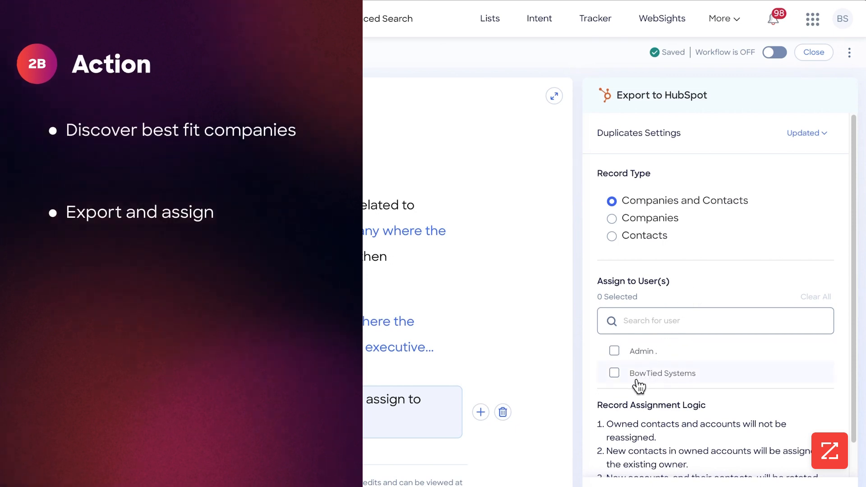
click(637, 378)
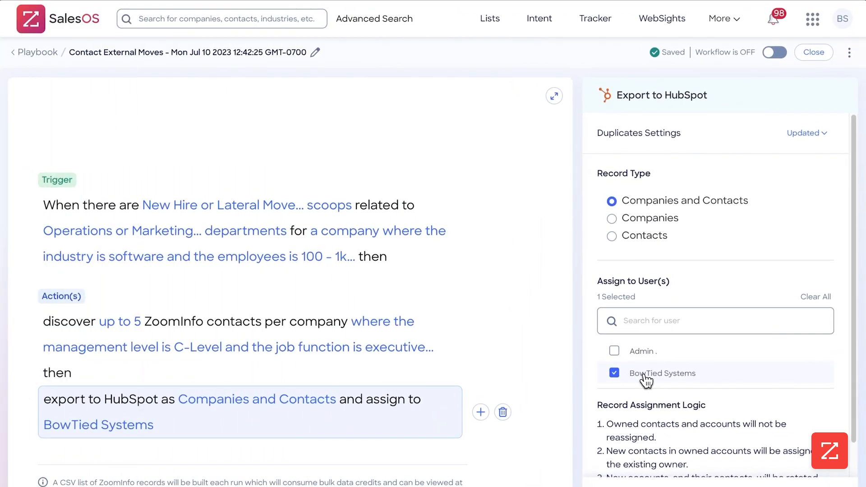
scroll(646, 381, down, 1)
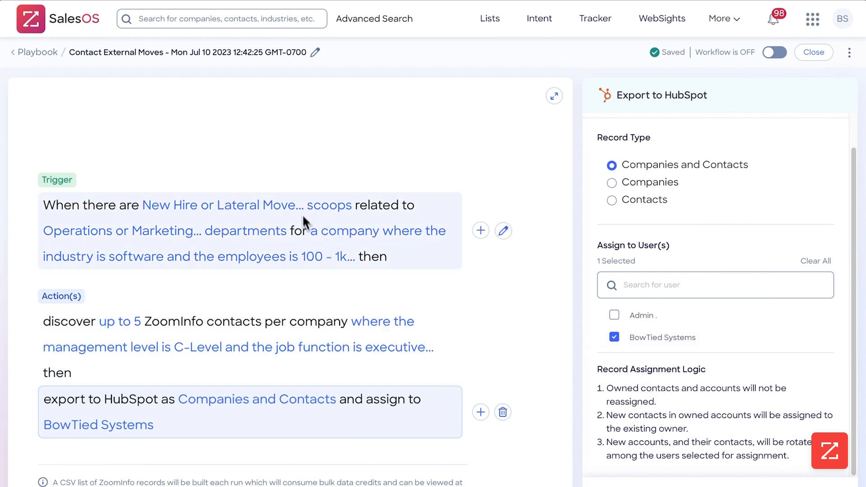
click(773, 53)
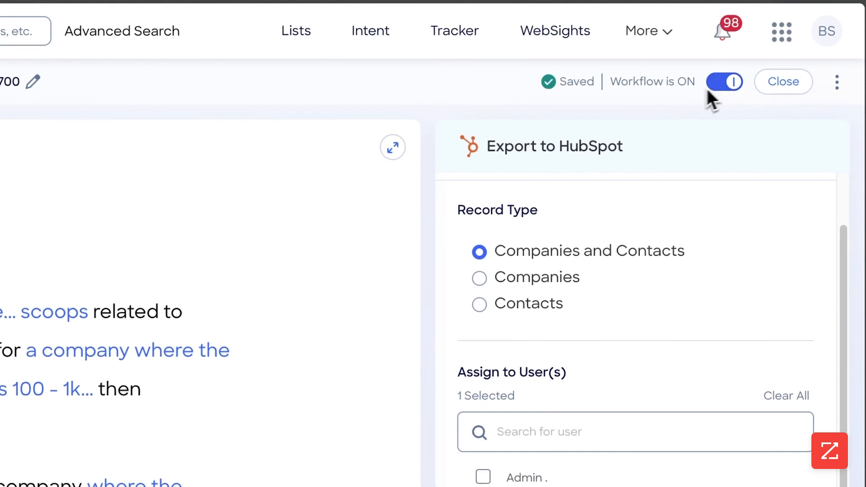
Step: Close the workflow editor to return to the Workflows List
click(802, 87)
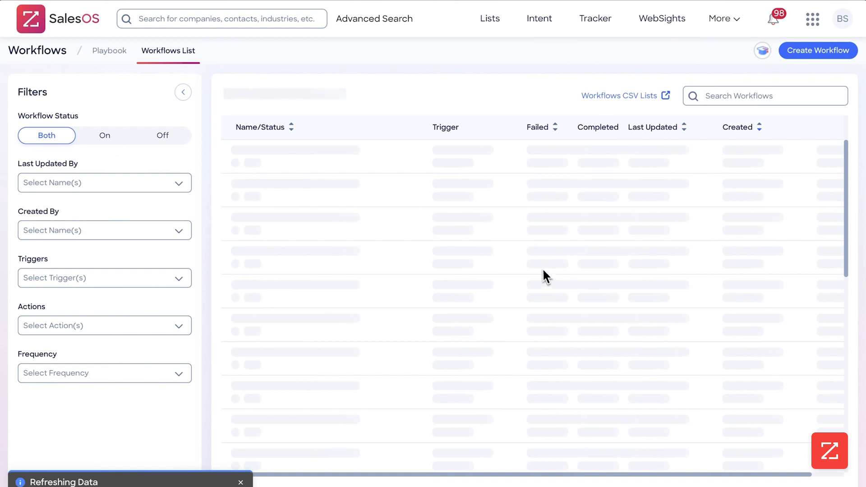
scroll(545, 272, down, 10)
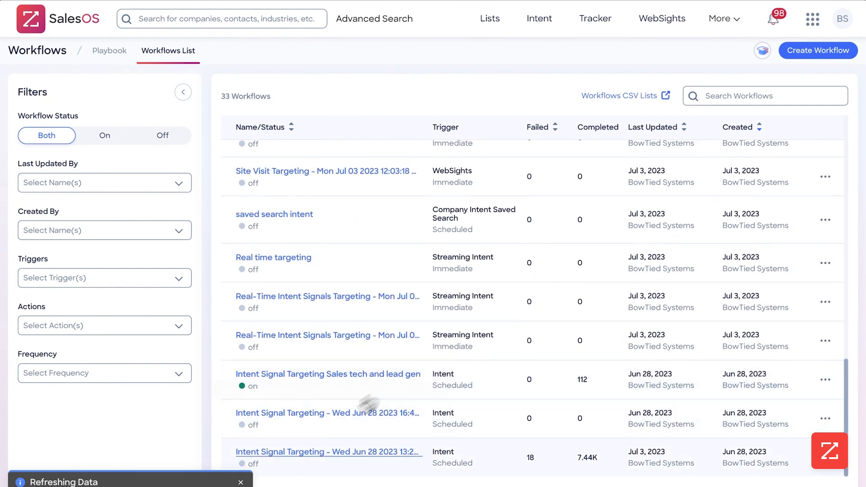
click(295, 453)
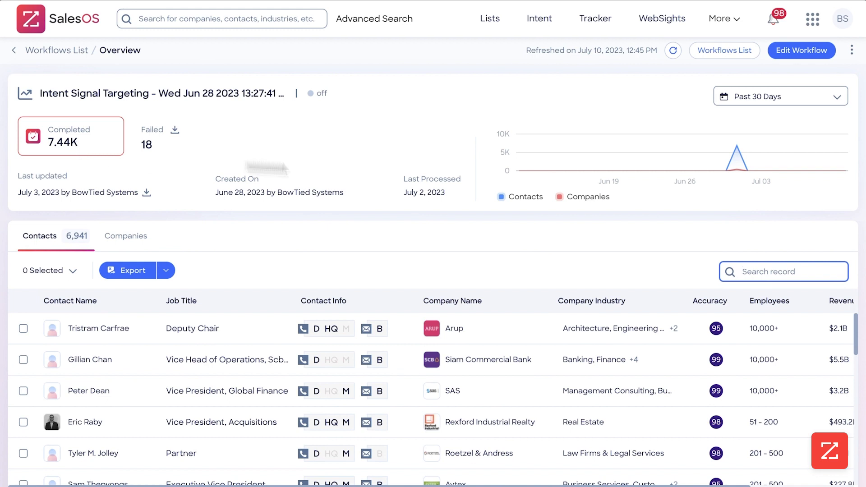
mouse_move(737, 170)
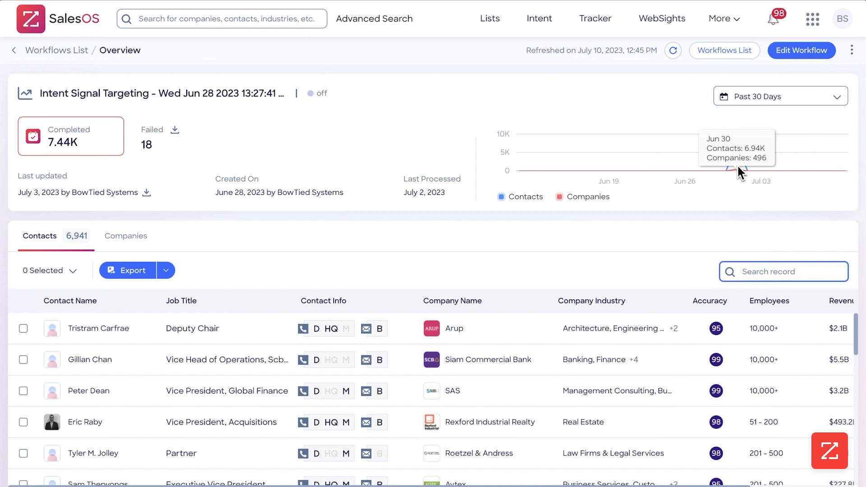
click(720, 51)
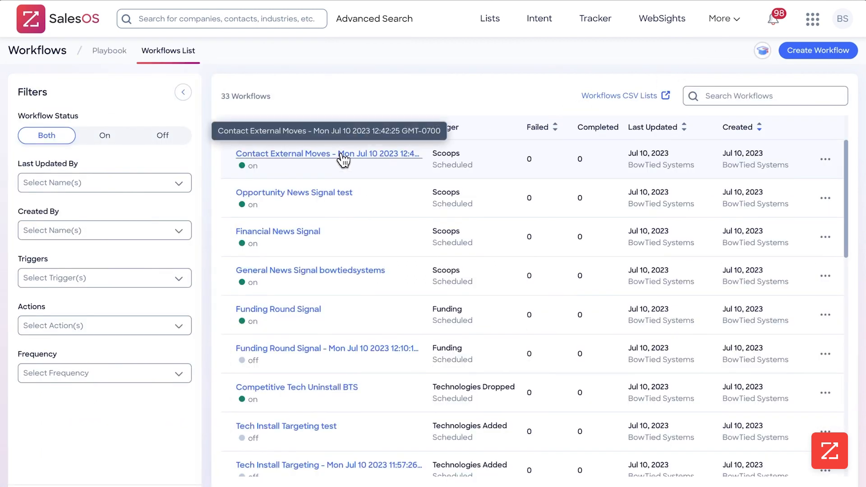
Step: Rename the workflow to 'Contact External Moves test' by replacing the date suffix
click(344, 162)
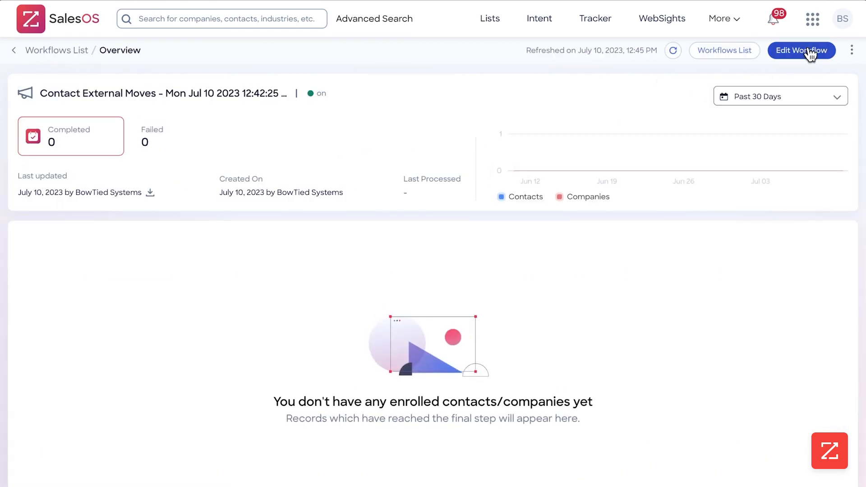
click(804, 50)
click(338, 52)
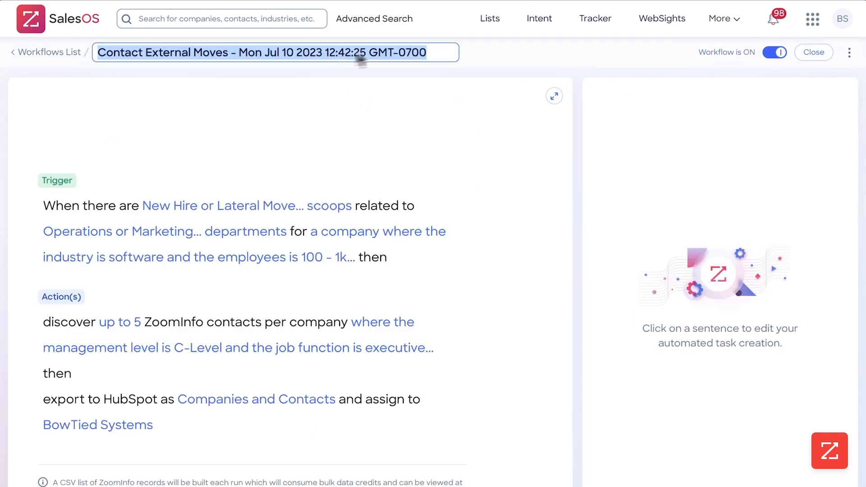
click(457, 50)
shift+click(244, 59)
shift+click(230, 58)
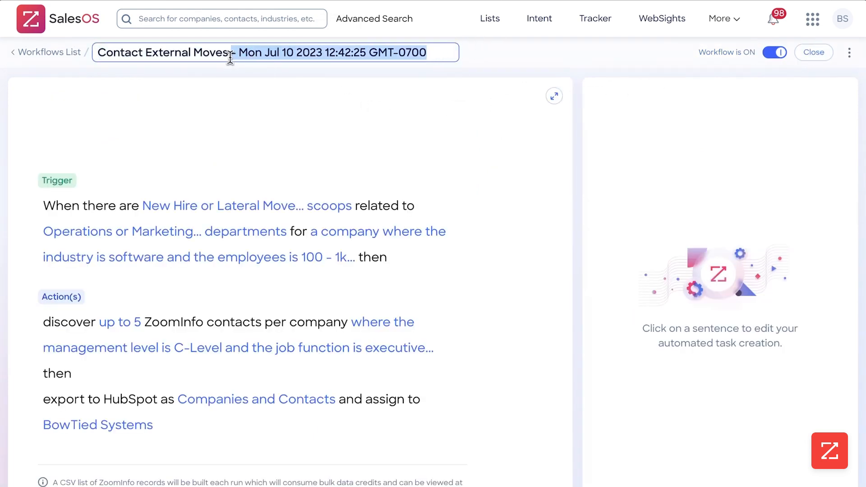
key(BackSpace)
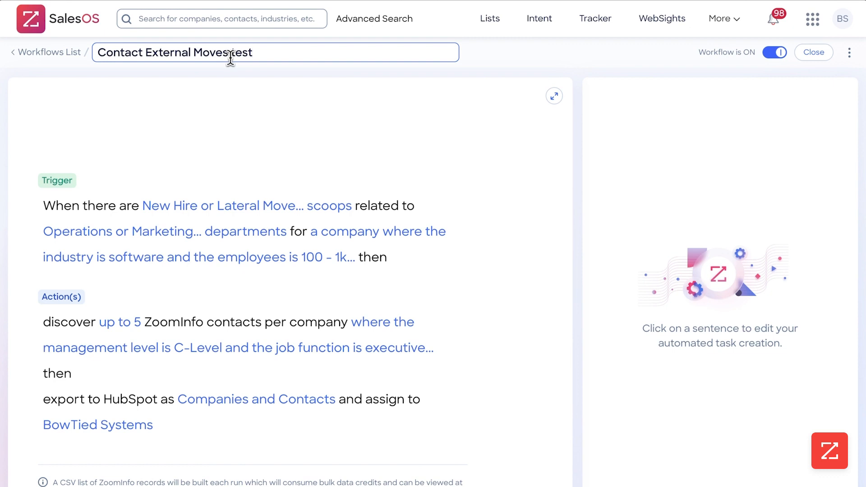
click(600, 93)
click(248, 224)
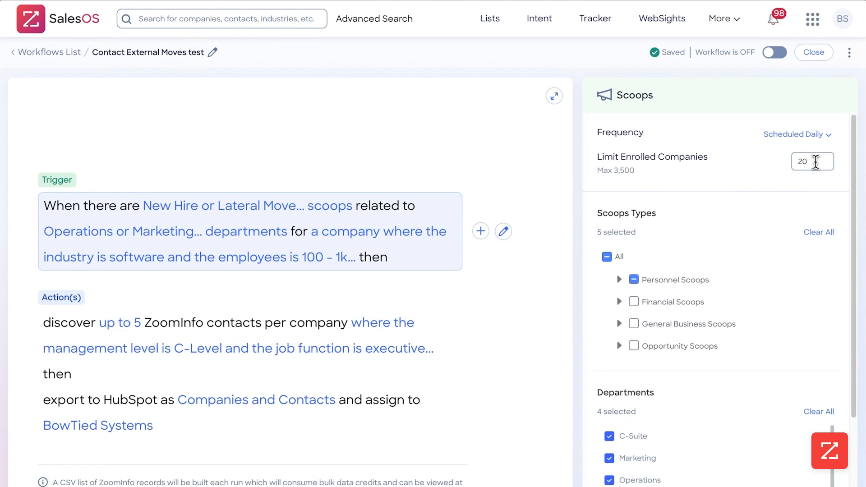
Step: Lower the enrolled companies limit to 15, turn the workflow on, and close the editor
drag(810, 162, 783, 163)
text(15)
click(778, 54)
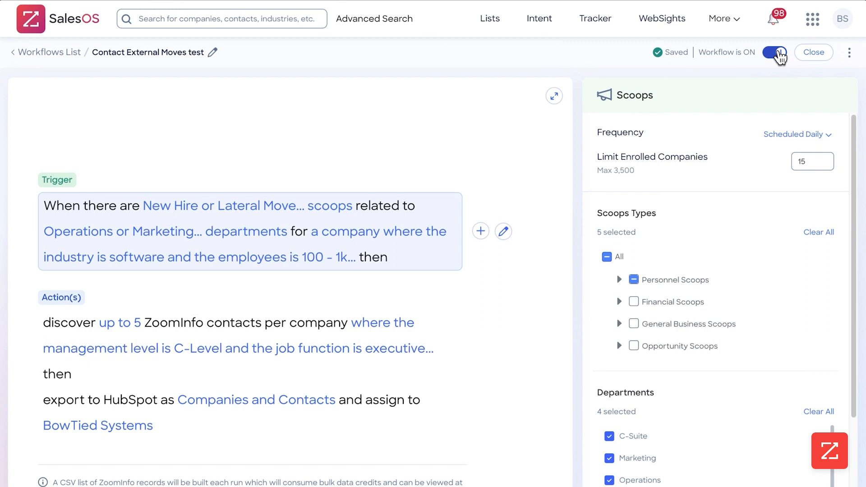
click(809, 52)
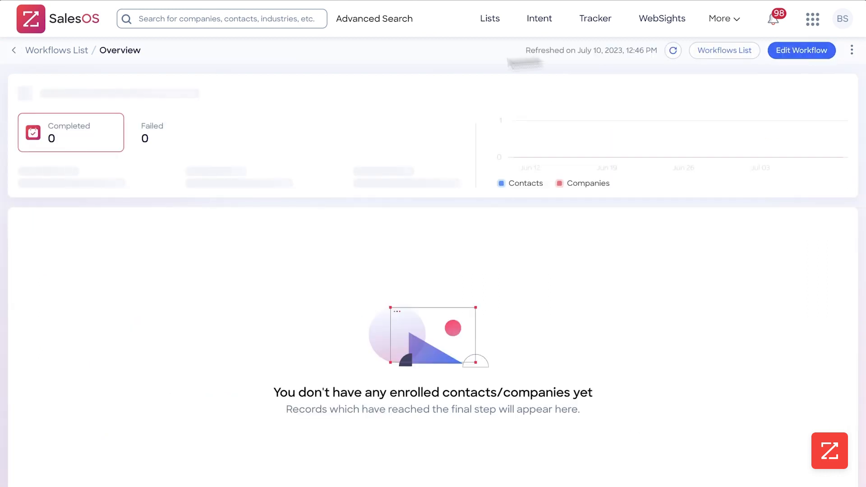